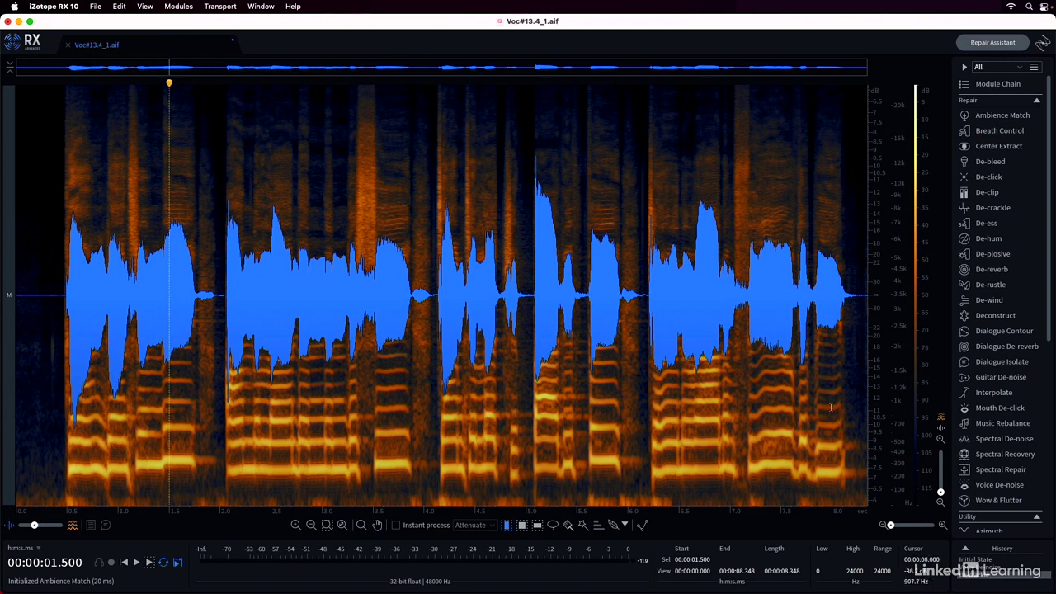
Open the De-reverb module and select the entire vocal clip
scroll(1007, 359, down, 1)
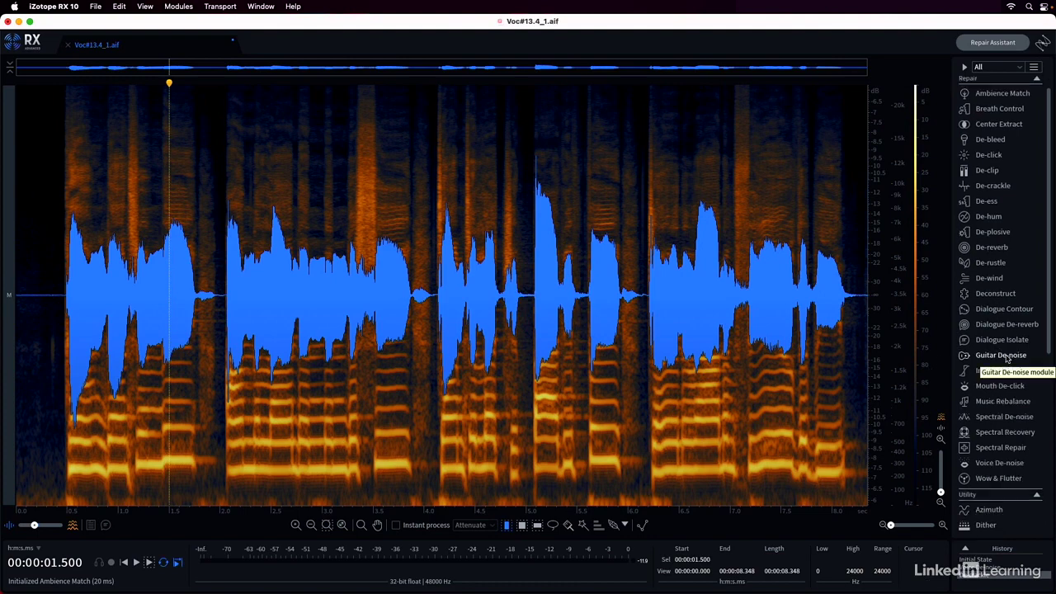
click(1000, 251)
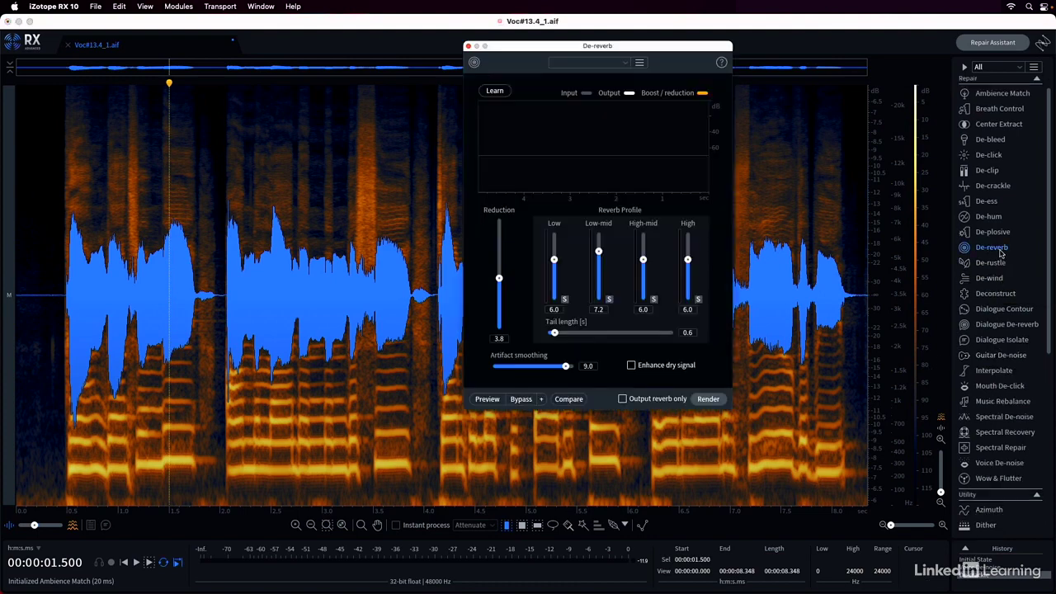
drag(665, 51, 592, 38)
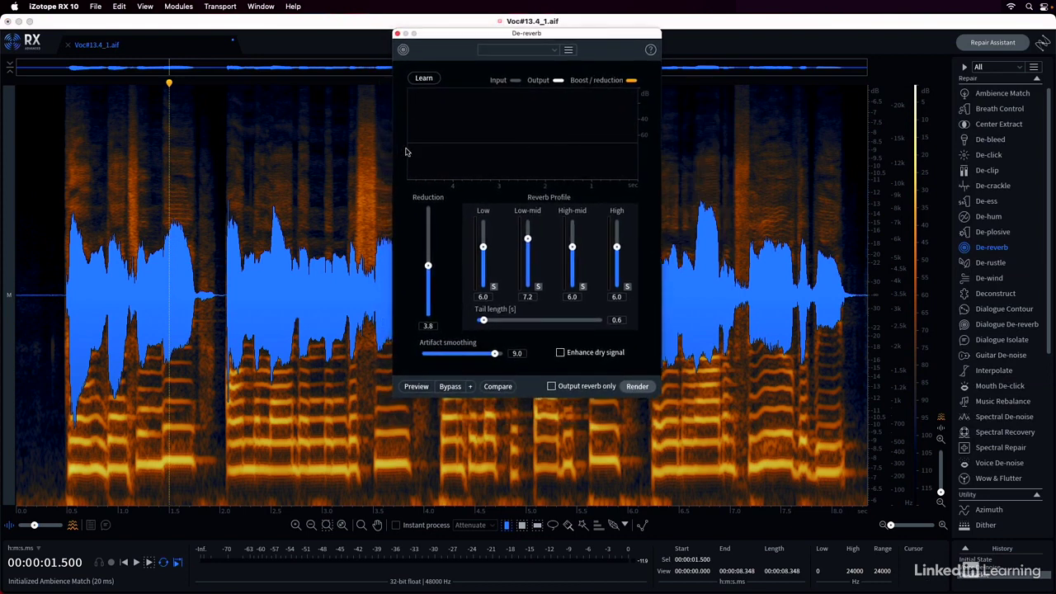
double_click(217, 326)
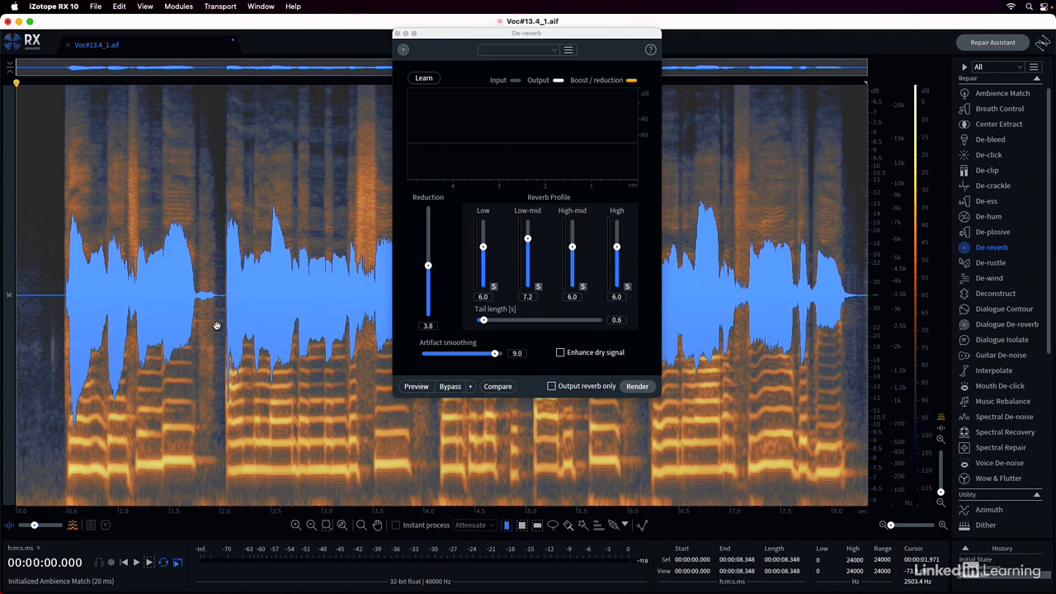
Play back the unprocessed vocal to listen for room reverb, and reselect the entire clip
click(404, 230)
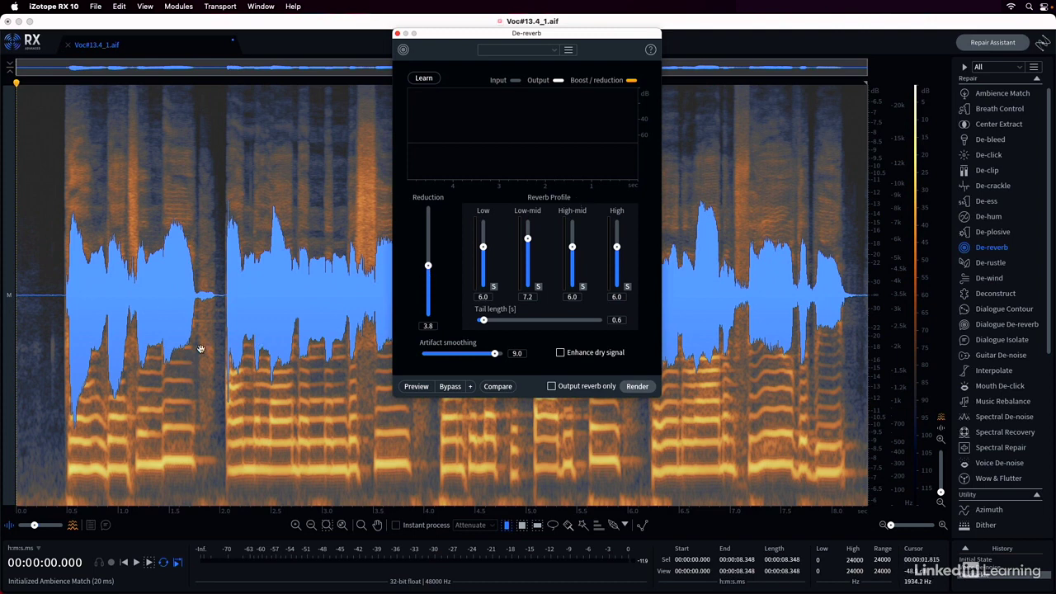
key(space)
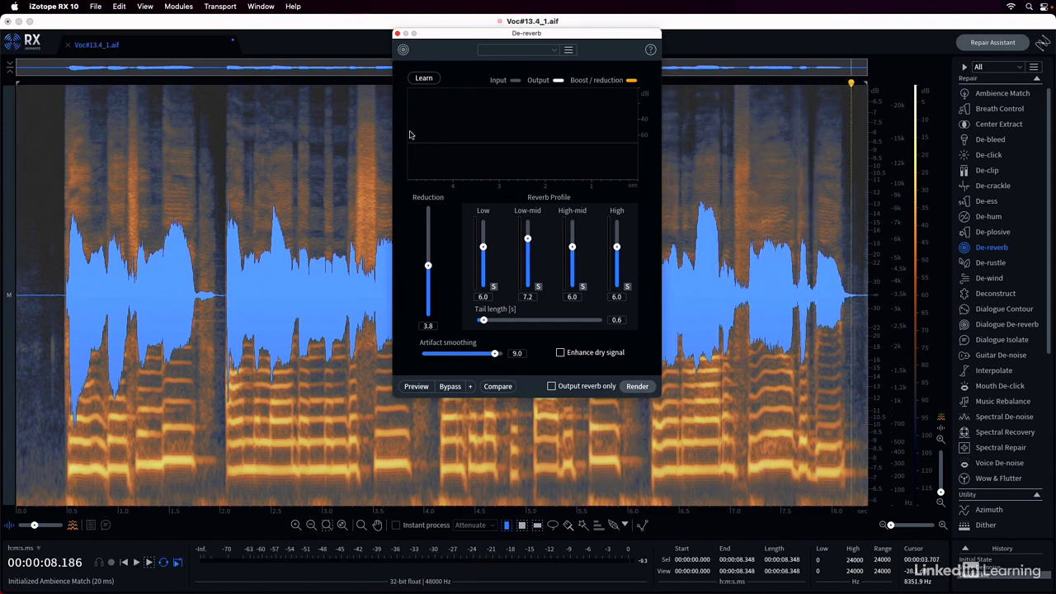
click(358, 149)
key(super+a)
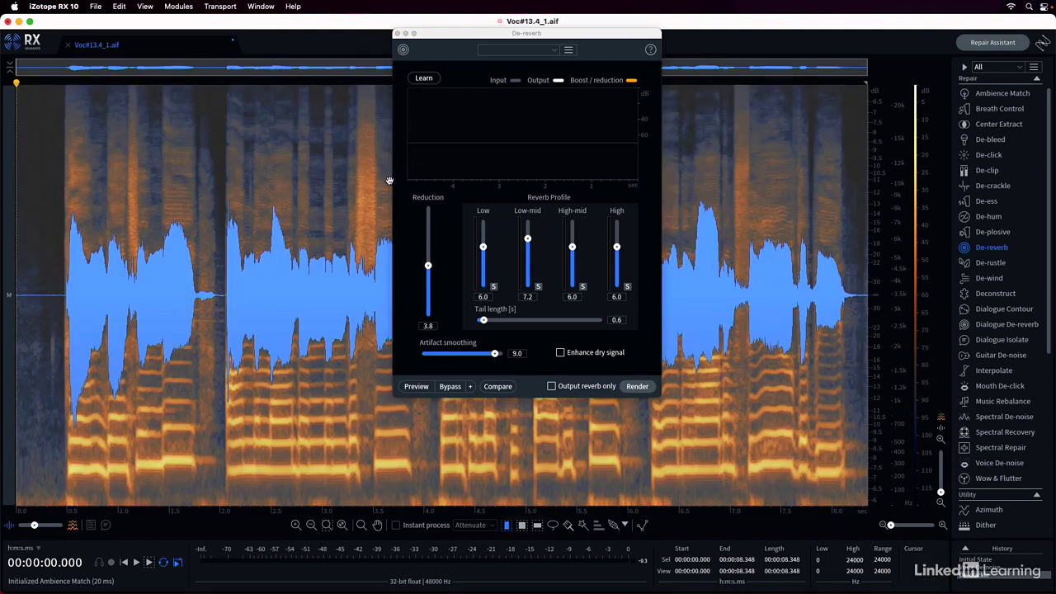
click(314, 282)
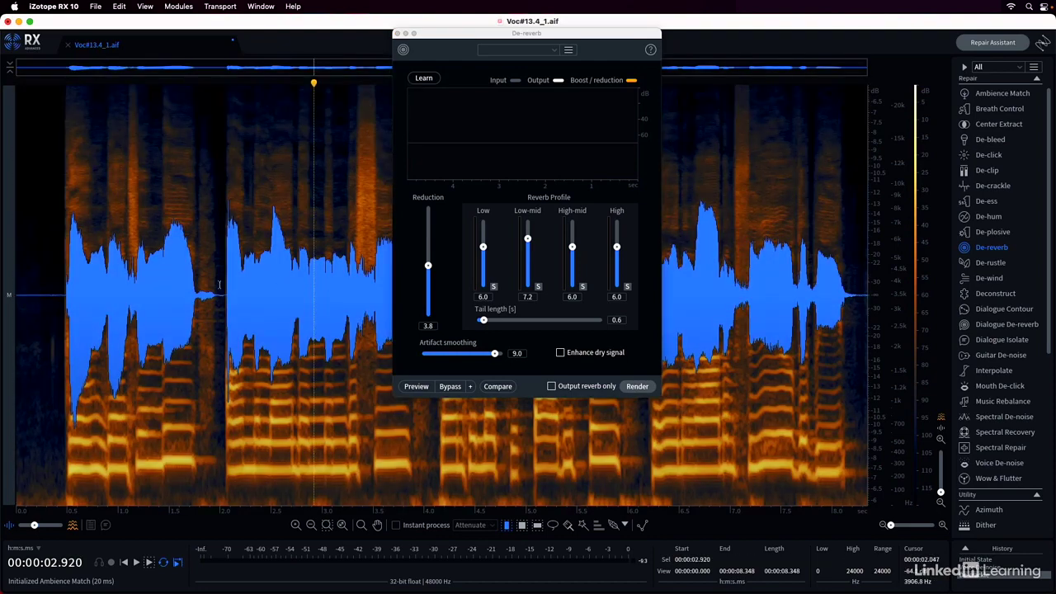
double_click(98, 316)
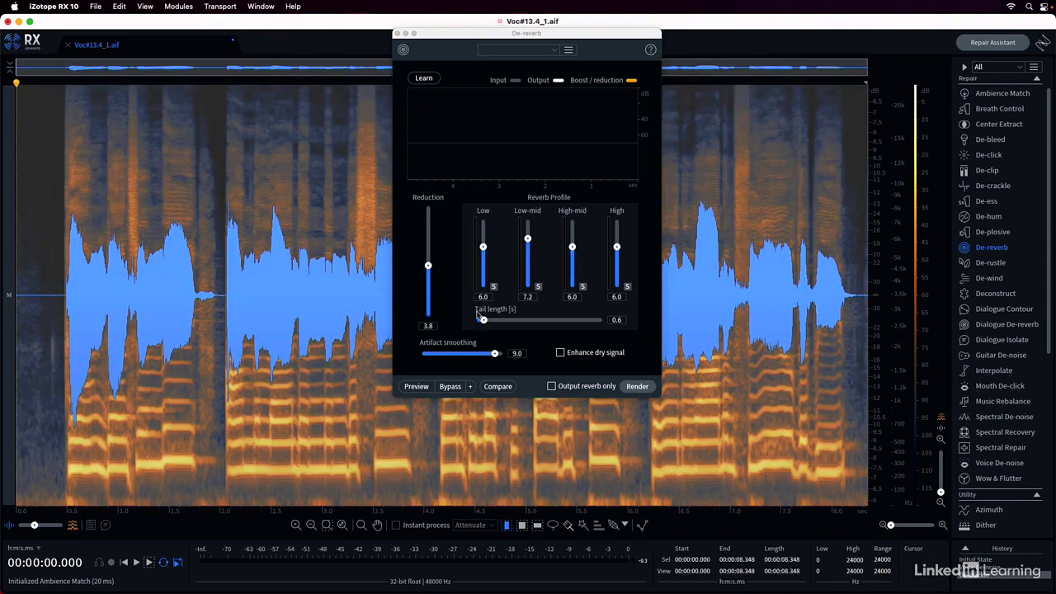
Set the De-reverb tail length to 0.9 s and reset the Low-mid reverb profile band to its default of 6.0
drag(488, 322, 501, 322)
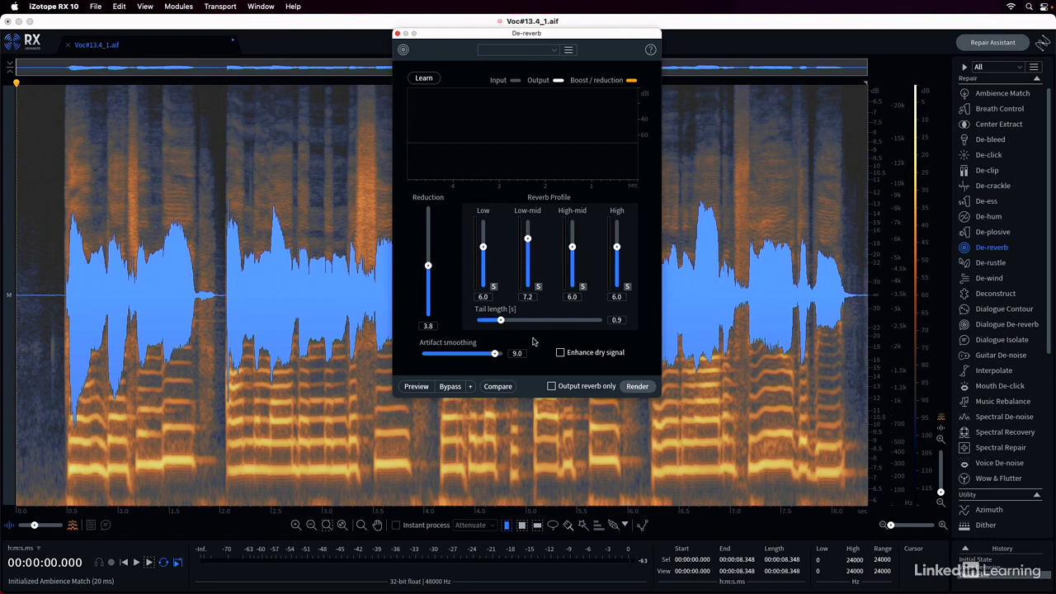
click(976, 126)
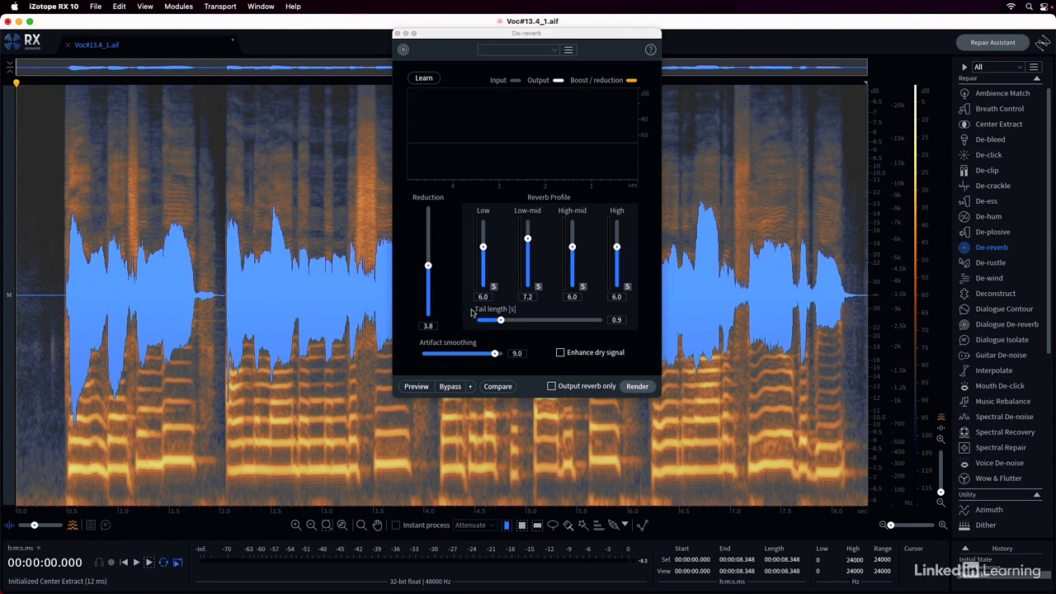
alt+click(526, 240)
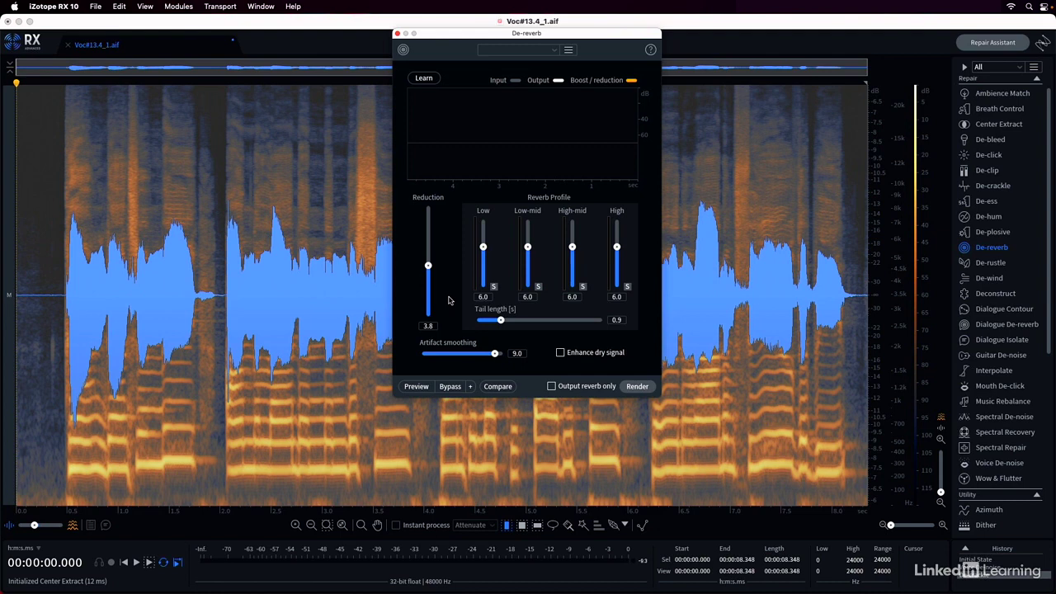
Play the original vocal, raise the De-reverb Reduction to 13.2 and preview the processed sound
key(space)
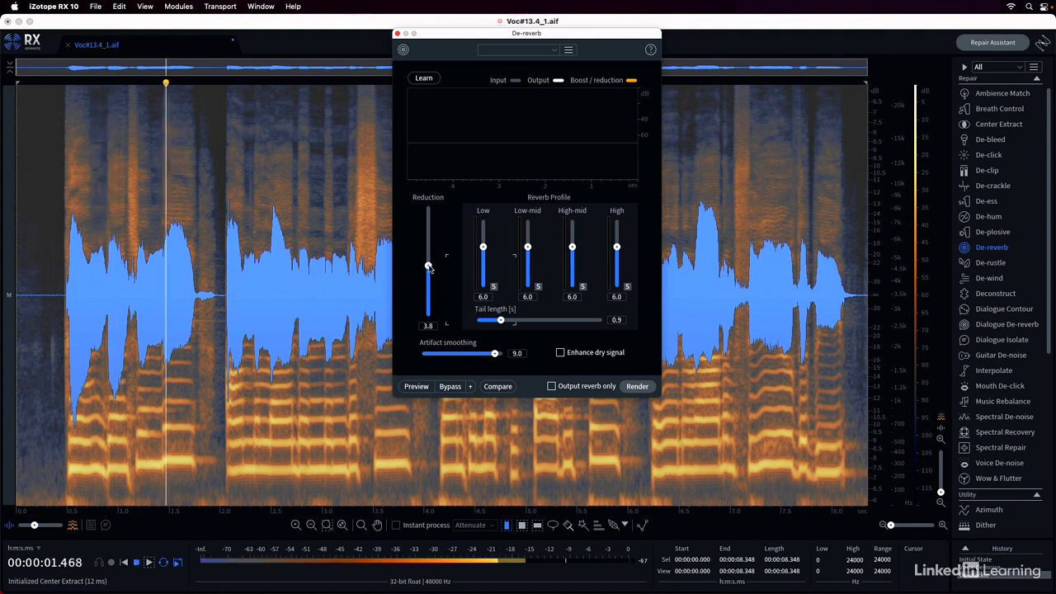
drag(428, 267, 428, 231)
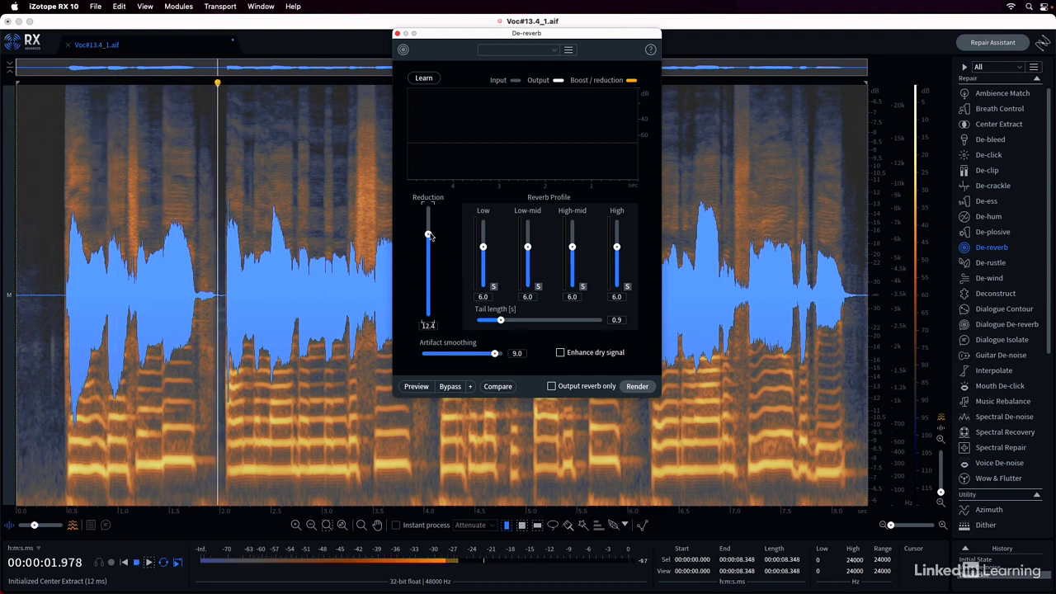
click(429, 386)
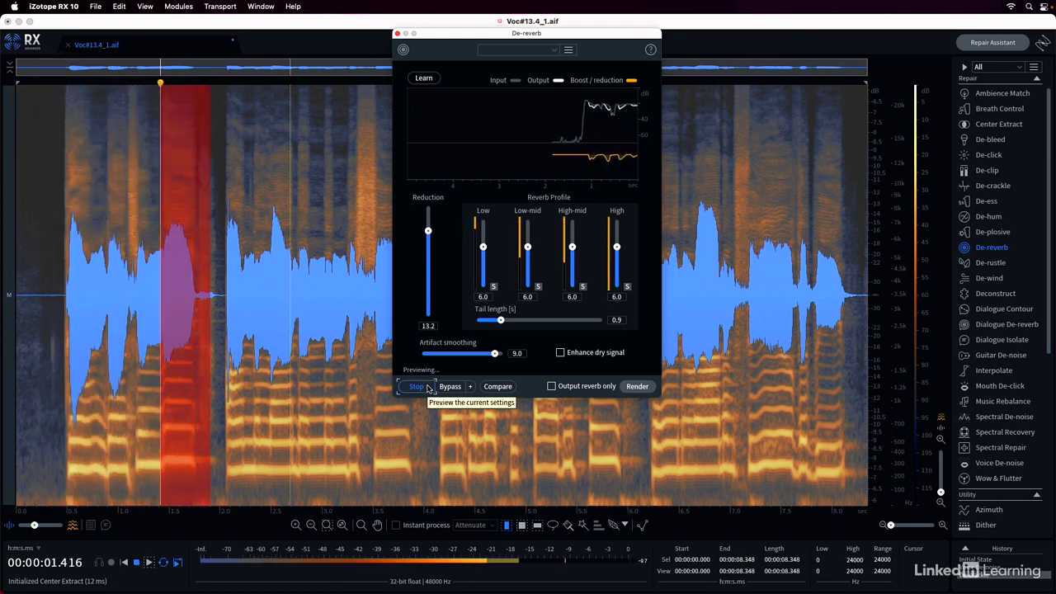
key(space)
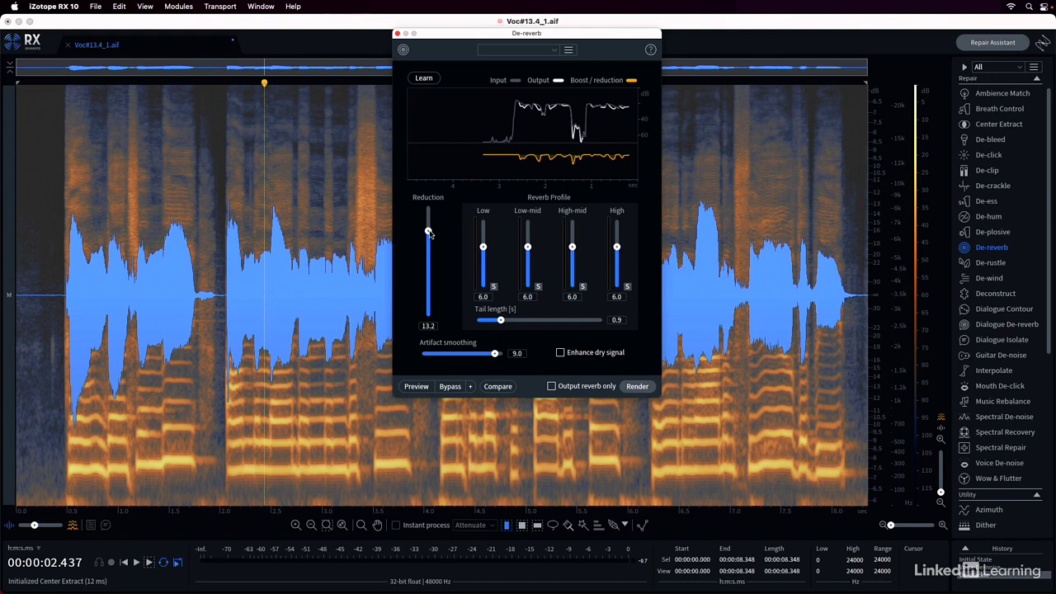
click(417, 387)
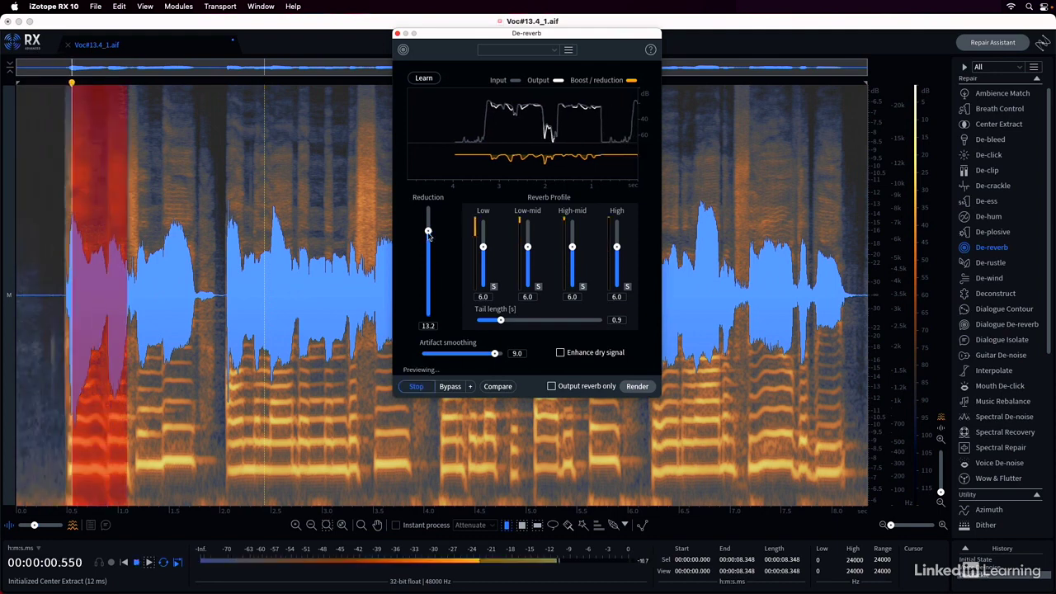
Lower the Reduction to 2.4 during the preview and set the tail length to 1.2 s
drag(428, 232, 428, 272)
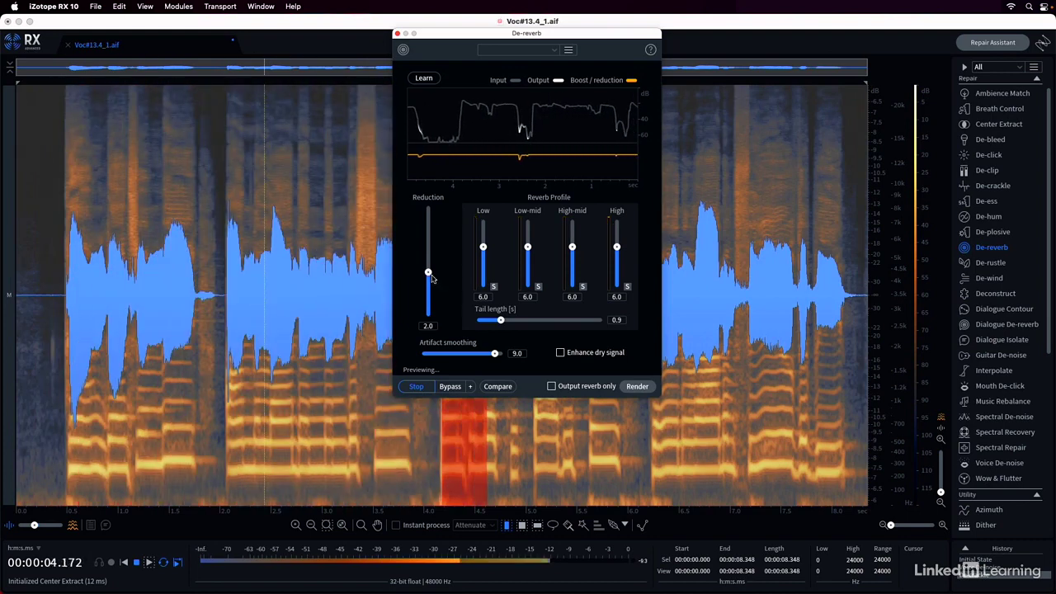
drag(428, 273, 428, 270)
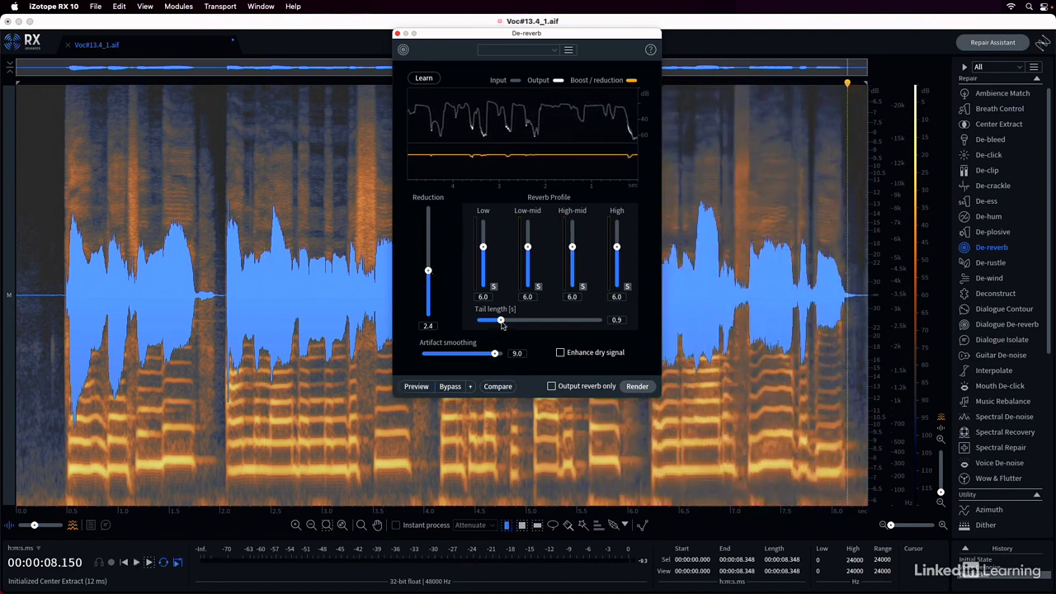
drag(500, 321, 518, 322)
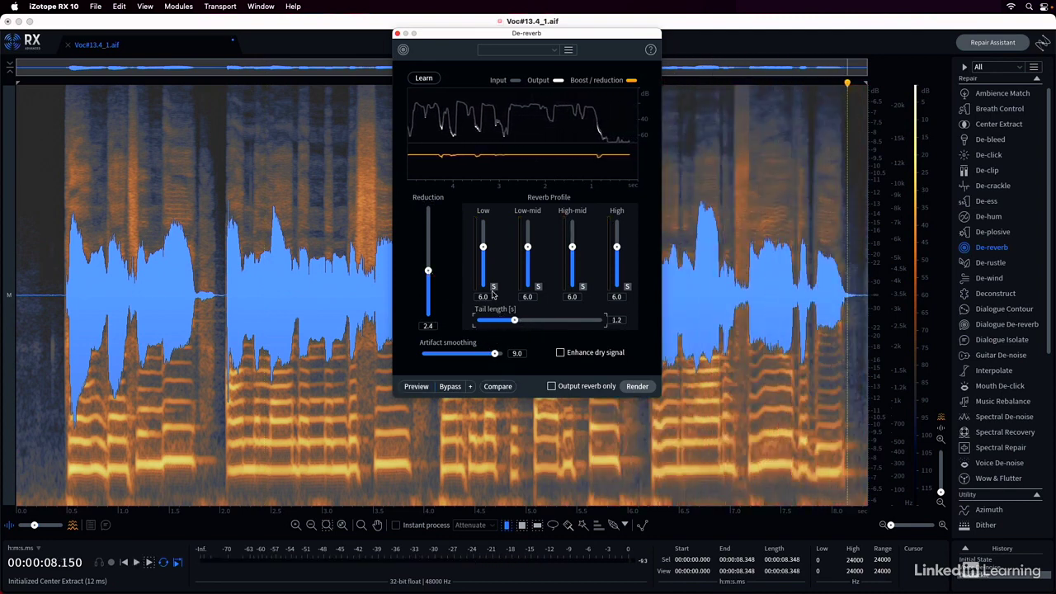
Solo the High-mid reverb profile band and preview it on its own
click(582, 286)
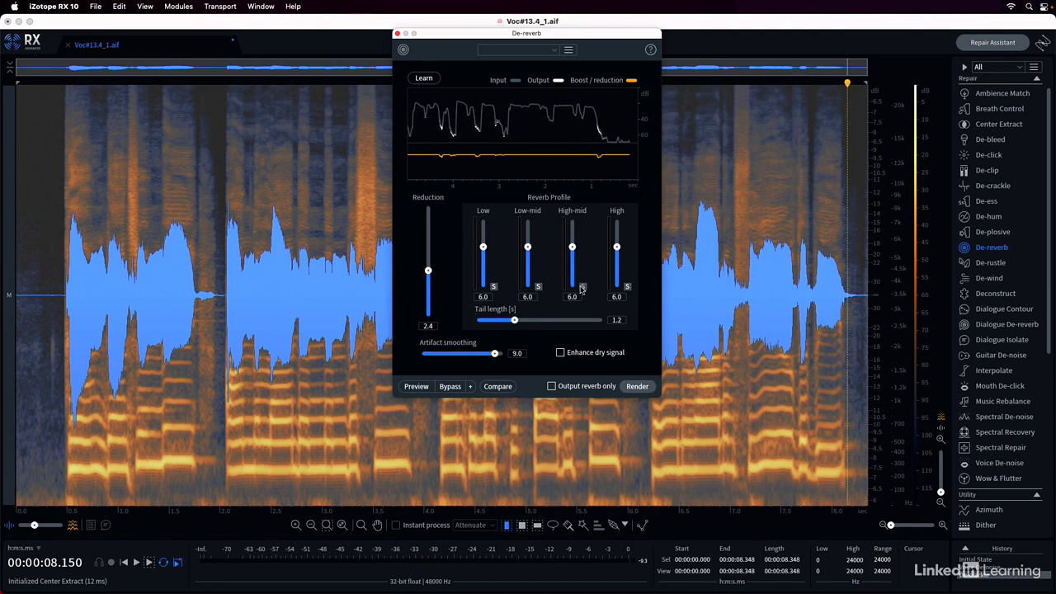
click(417, 386)
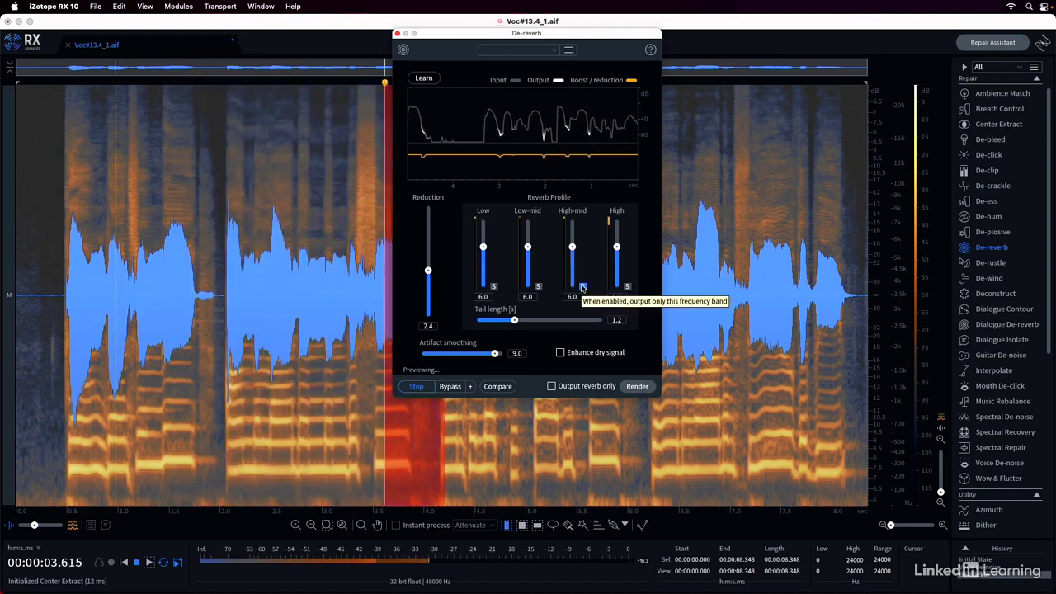
key(space)
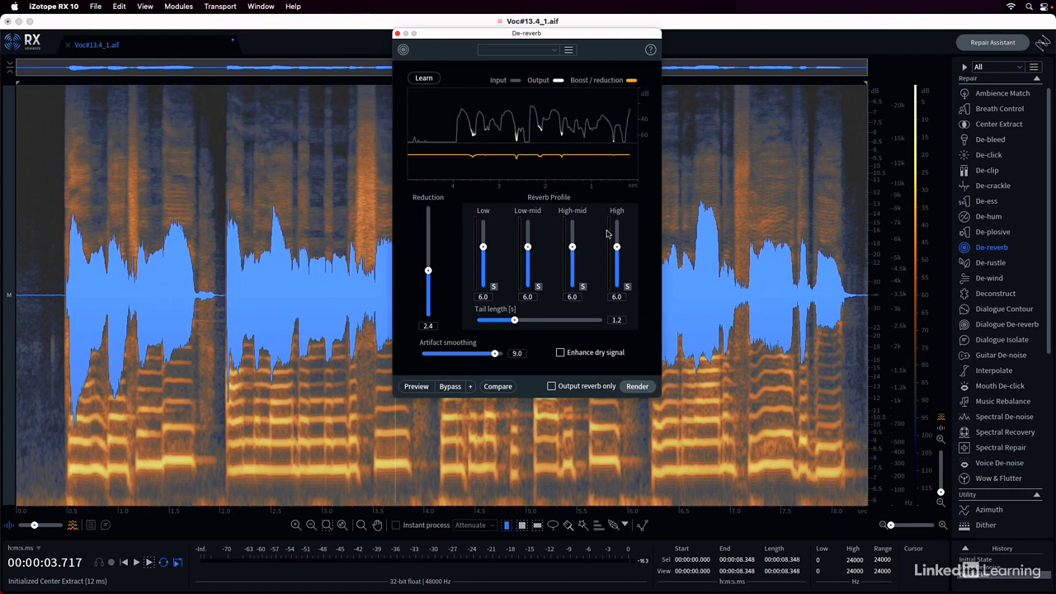
Preview with the High band soloed, set Low to 3.1, Low-mid to 3.7 and High-mid to 3.2, and turn the solo off
click(627, 286)
key(space)
key(space)
click(422, 387)
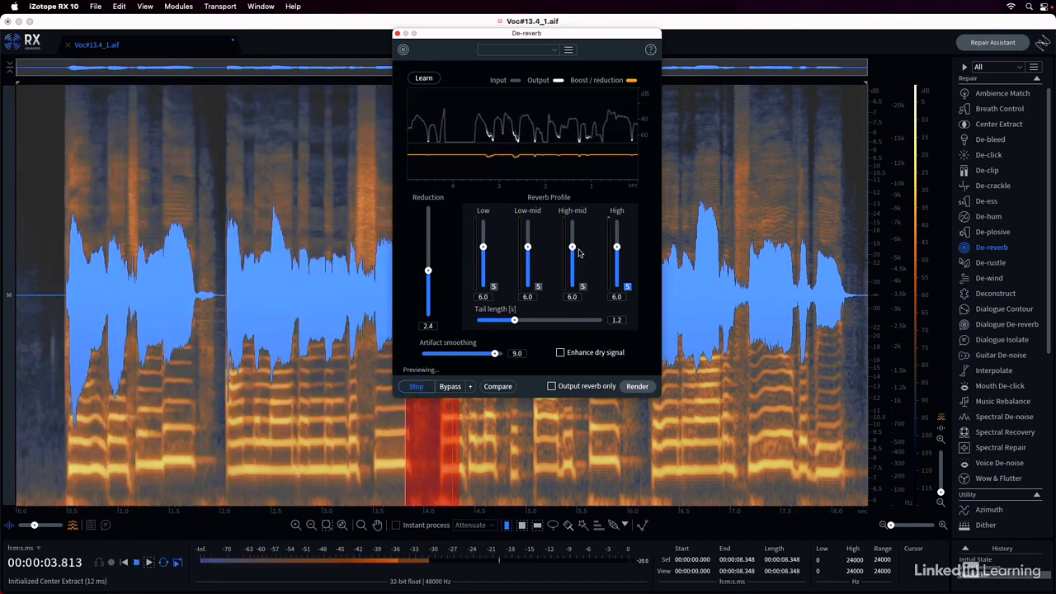
drag(573, 248, 529, 263)
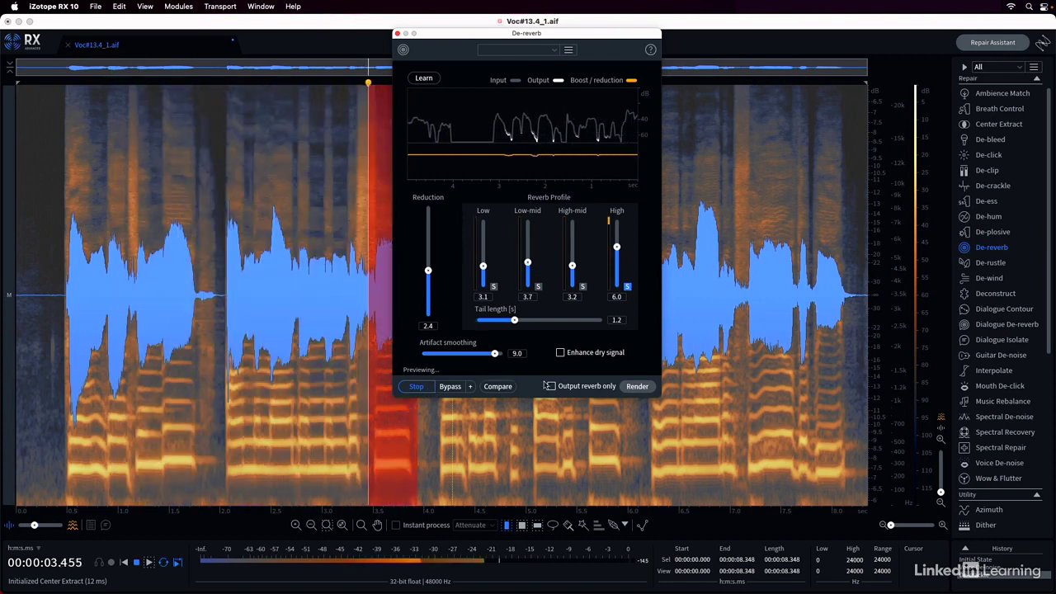
click(627, 287)
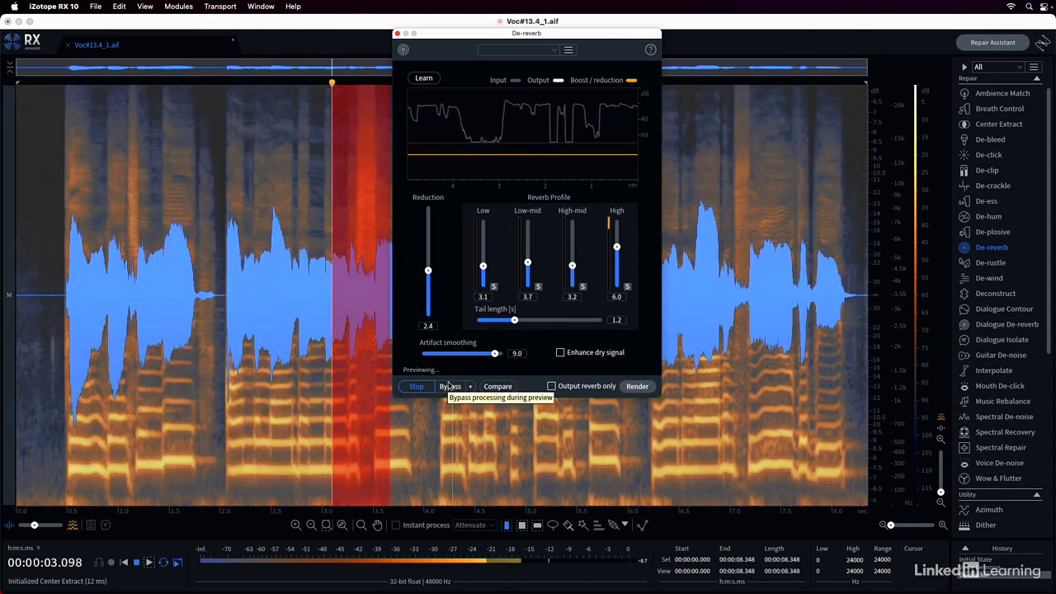
Preview the vocal with De-reverb bypassed and active to compare the original with the processed sound
click(412, 385)
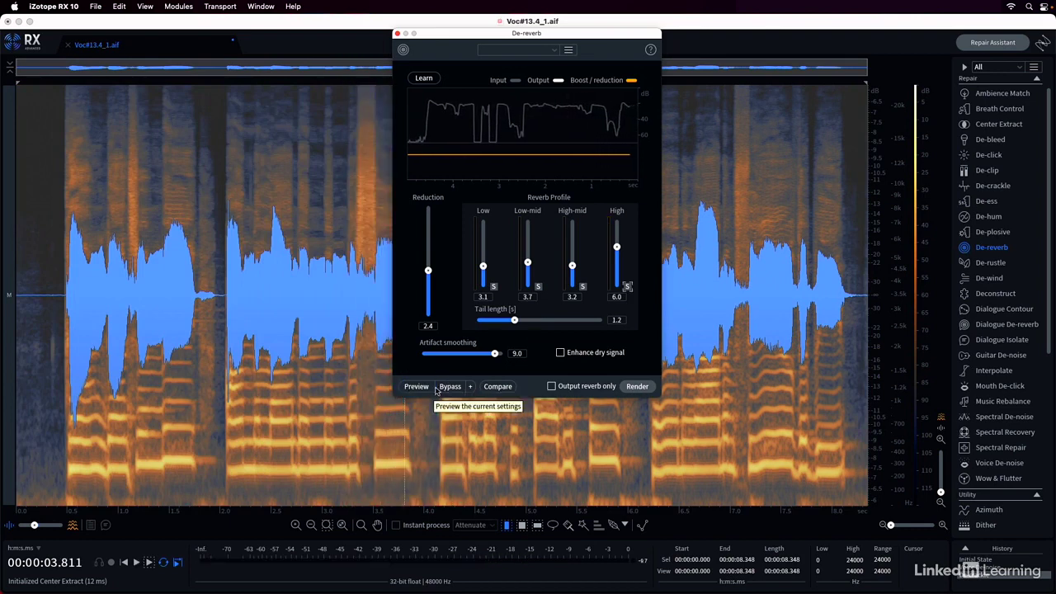
click(417, 386)
click(450, 387)
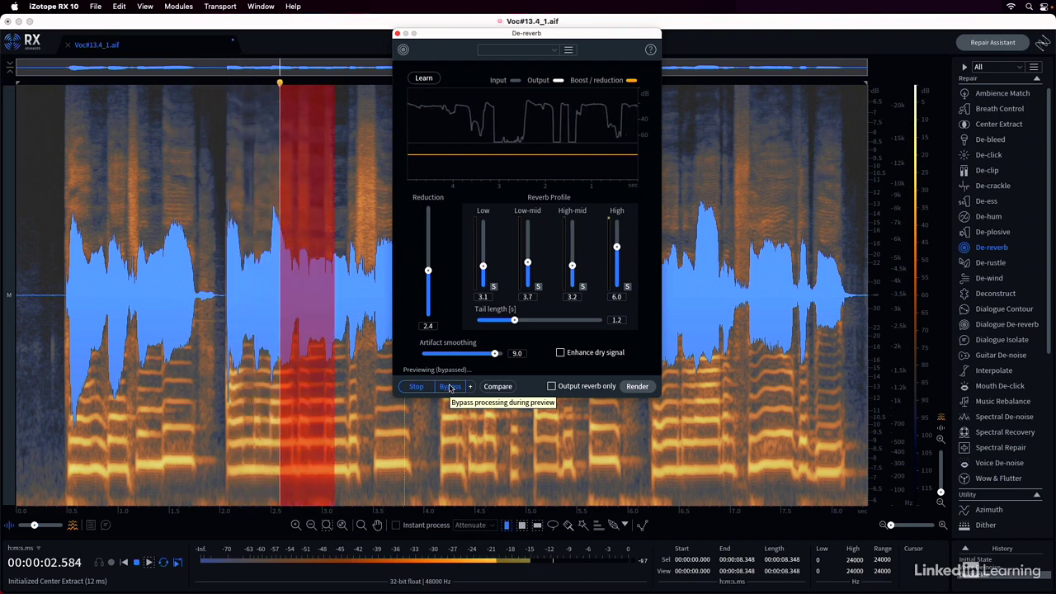
click(431, 389)
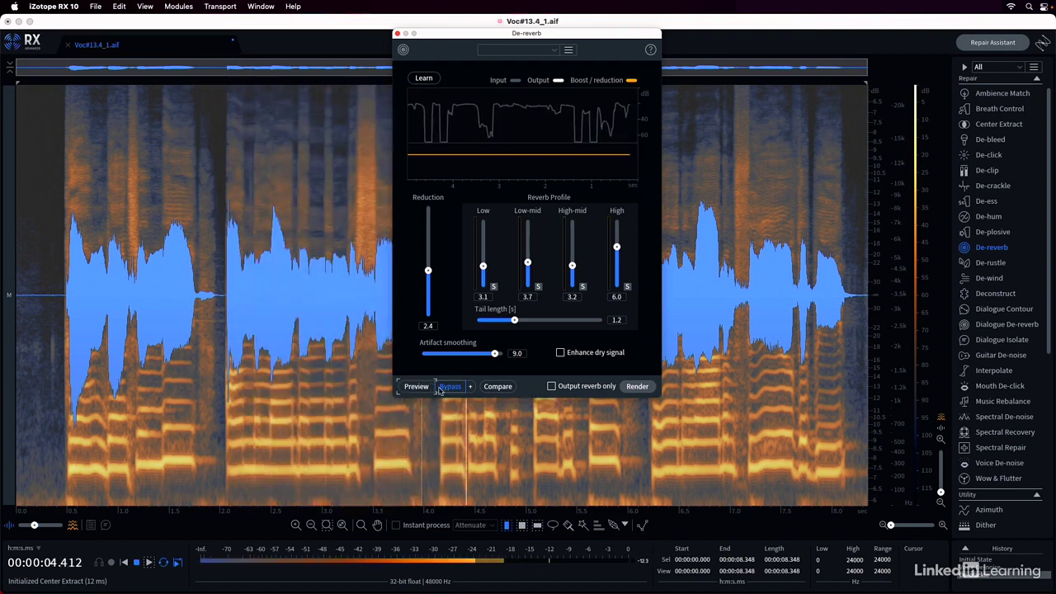
click(453, 387)
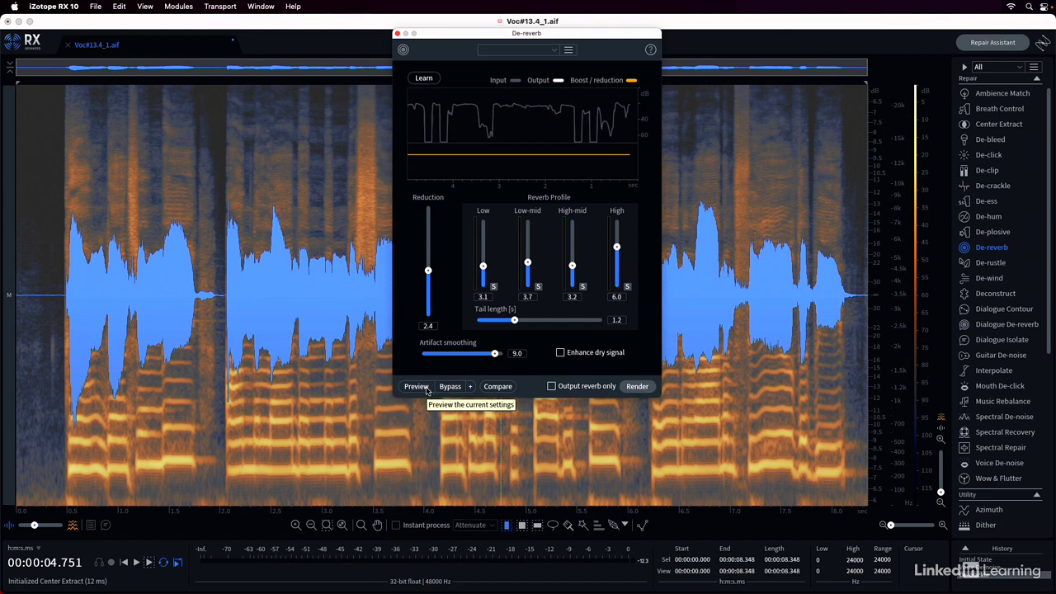
click(427, 388)
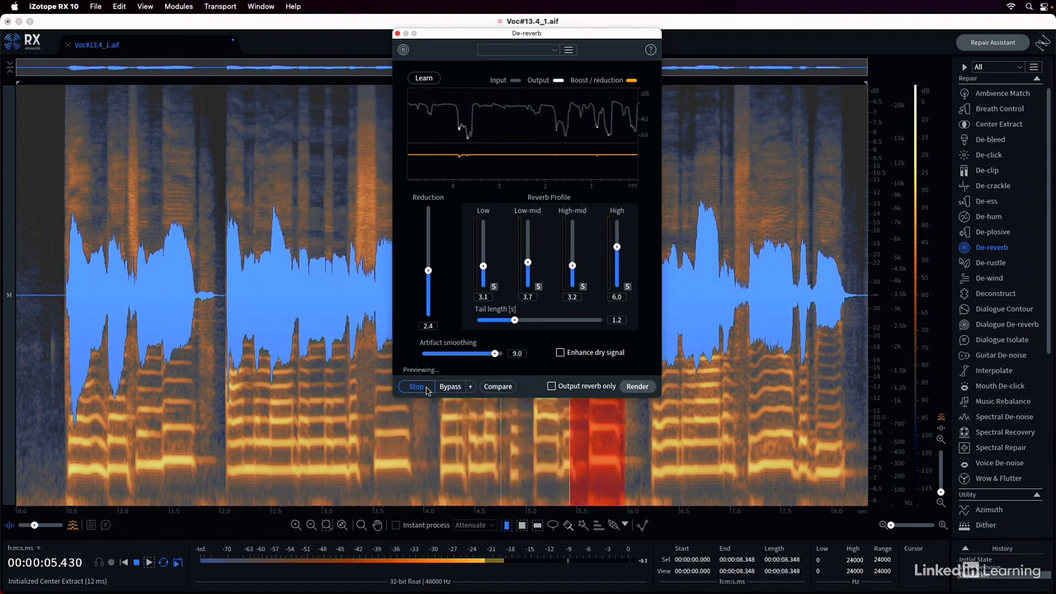
click(427, 389)
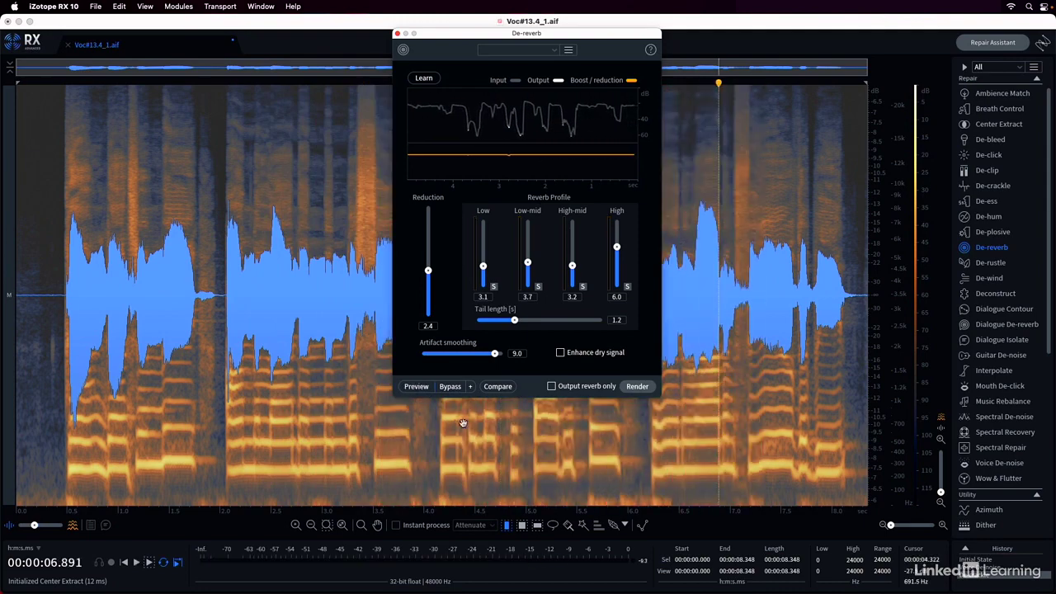
Select the vocal from 4.5 s to 6.0 s, set the Reduction to 6.2 and preview that section
drag(475, 424, 625, 429)
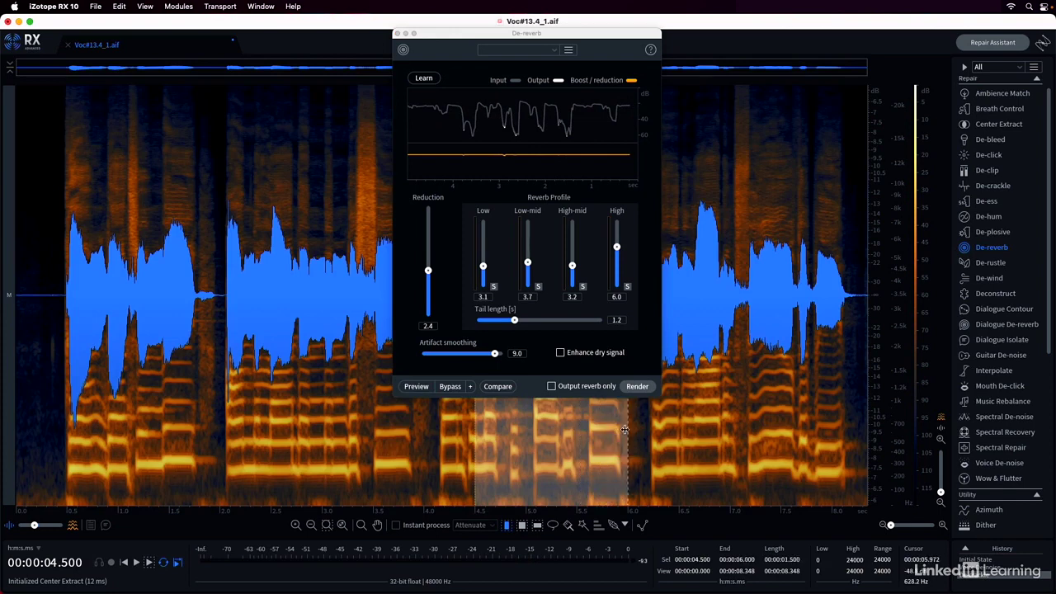
drag(427, 279, 429, 262)
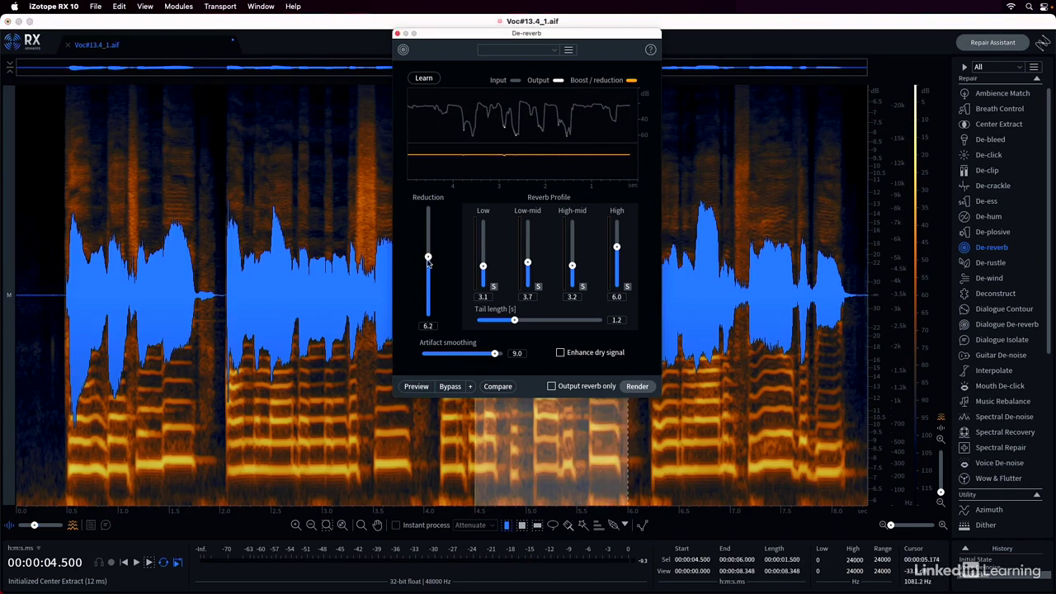
click(417, 387)
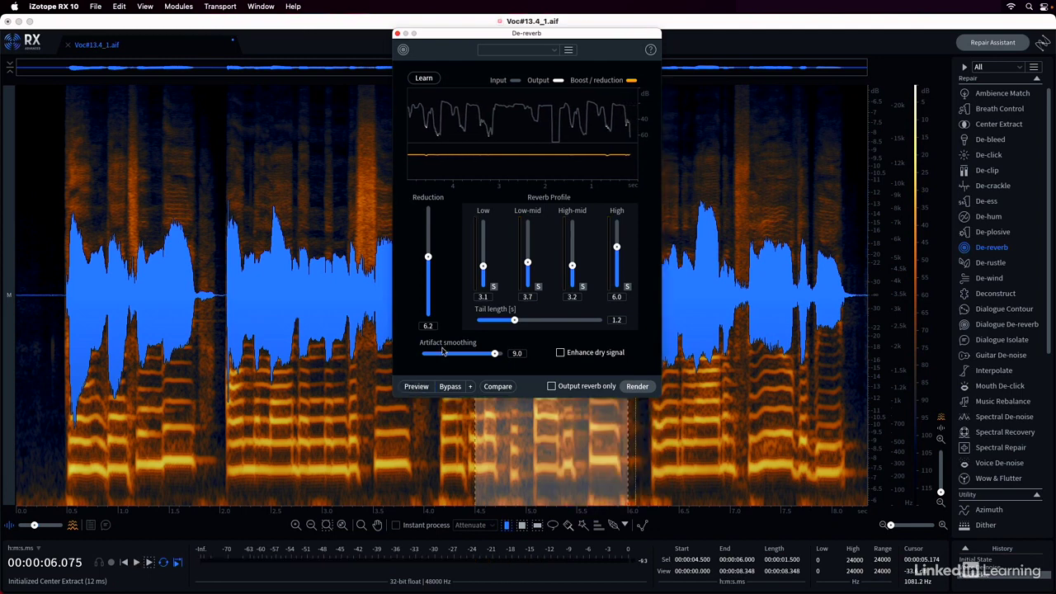
Set the reverb profile's Low-mid to 5.0 and High-mid to 4.9, and preview the selected section
drag(572, 266, 528, 253)
click(419, 387)
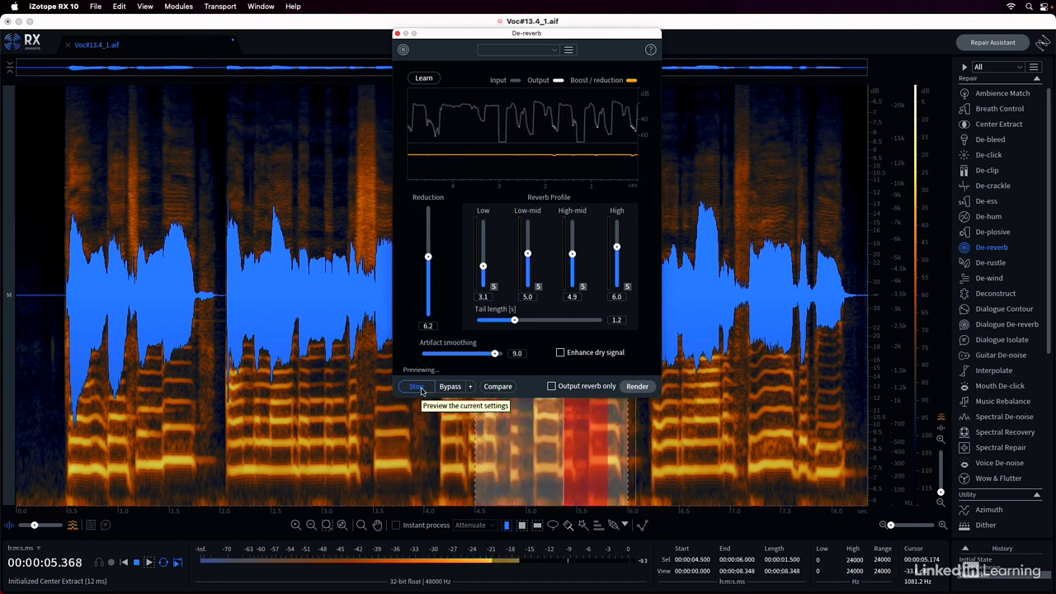
click(422, 391)
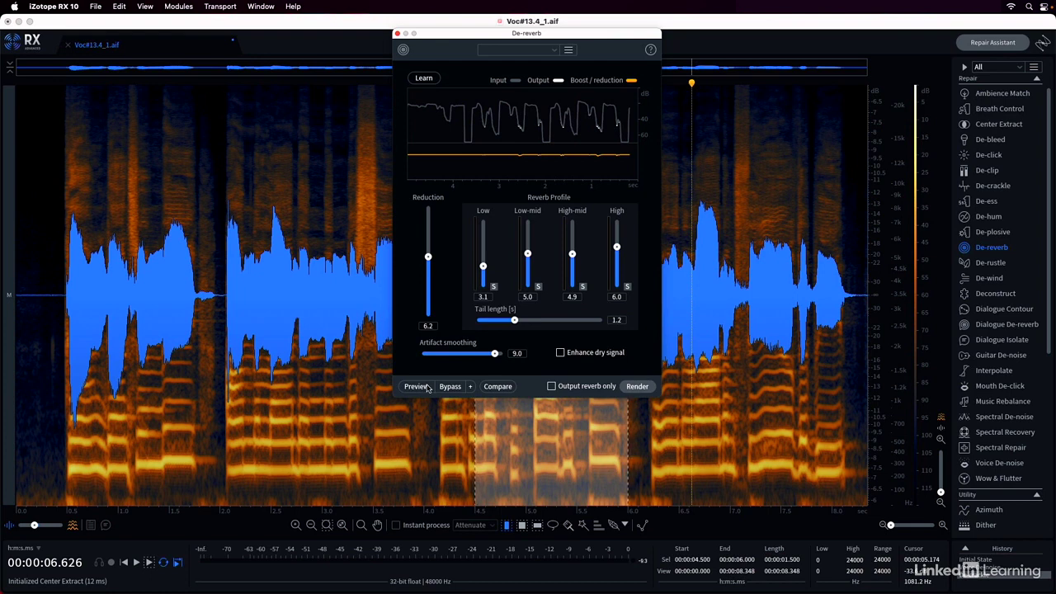
Preview the selected section with De-reverb bypassed and active to compare the original with the adjusted profile
click(417, 387)
click(449, 387)
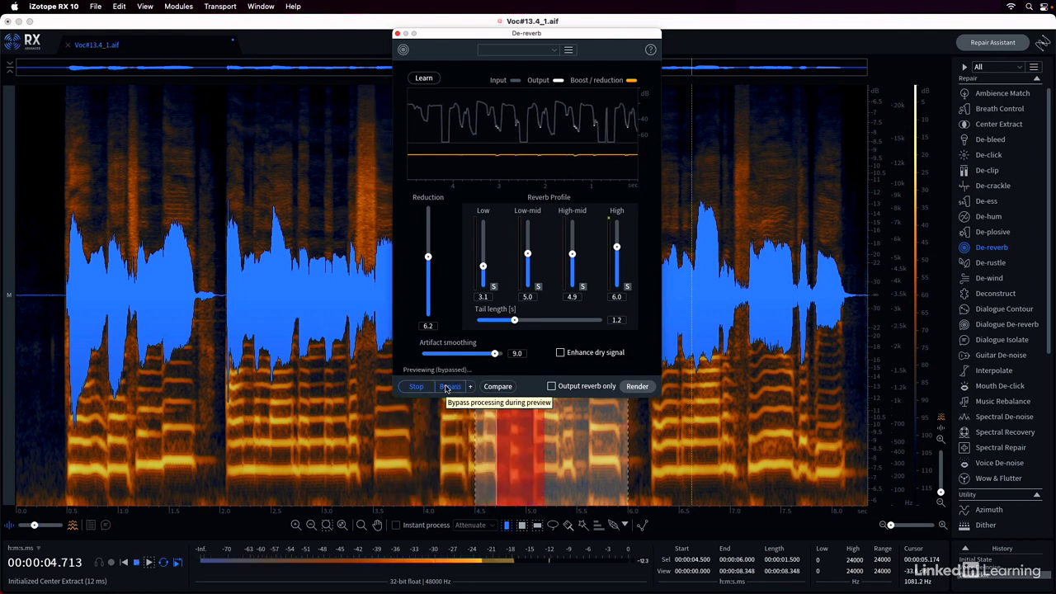
click(447, 387)
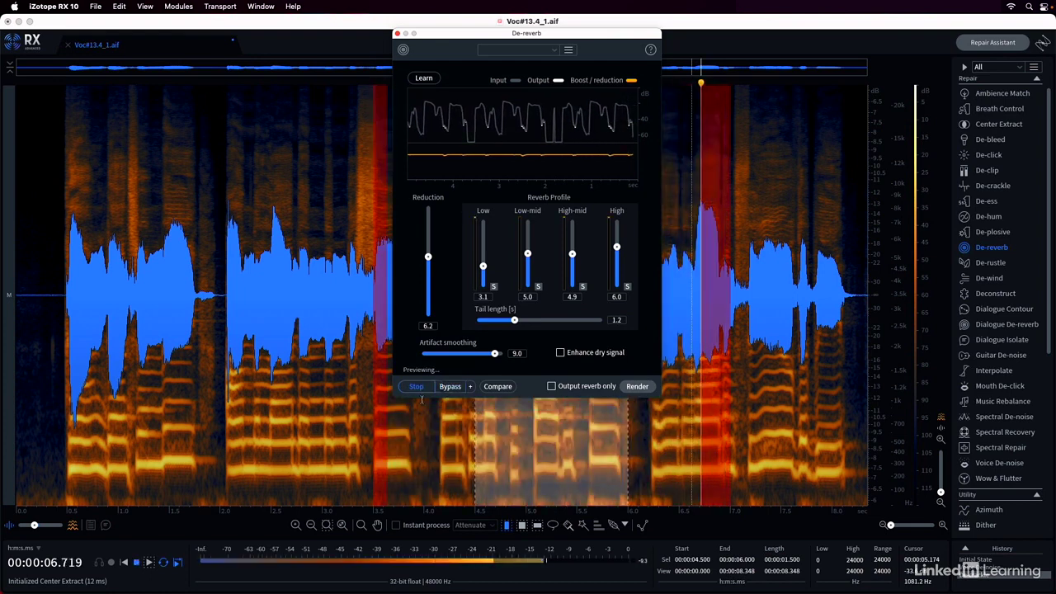
click(417, 387)
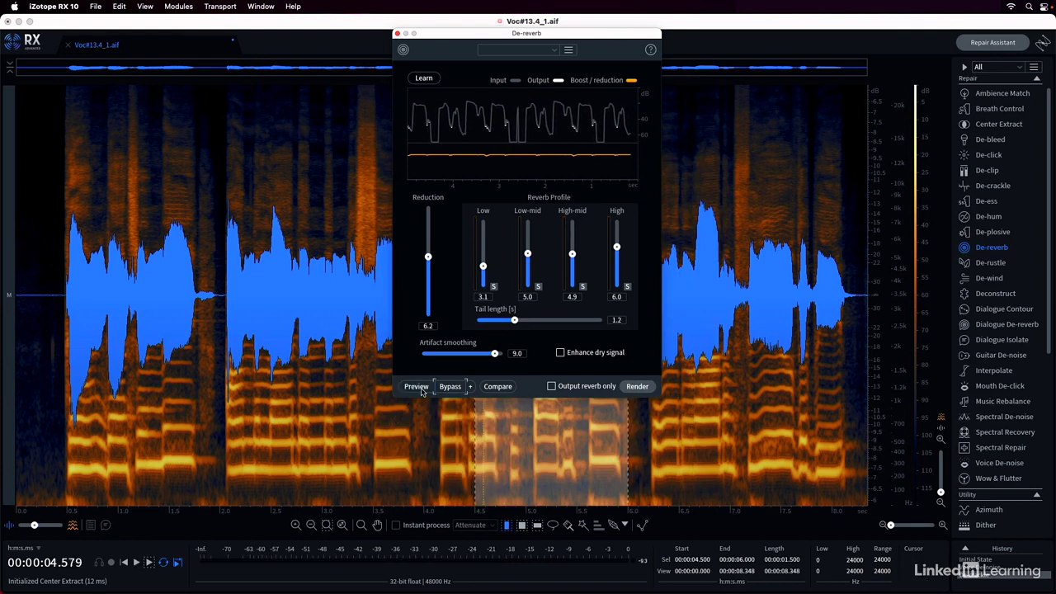
click(417, 387)
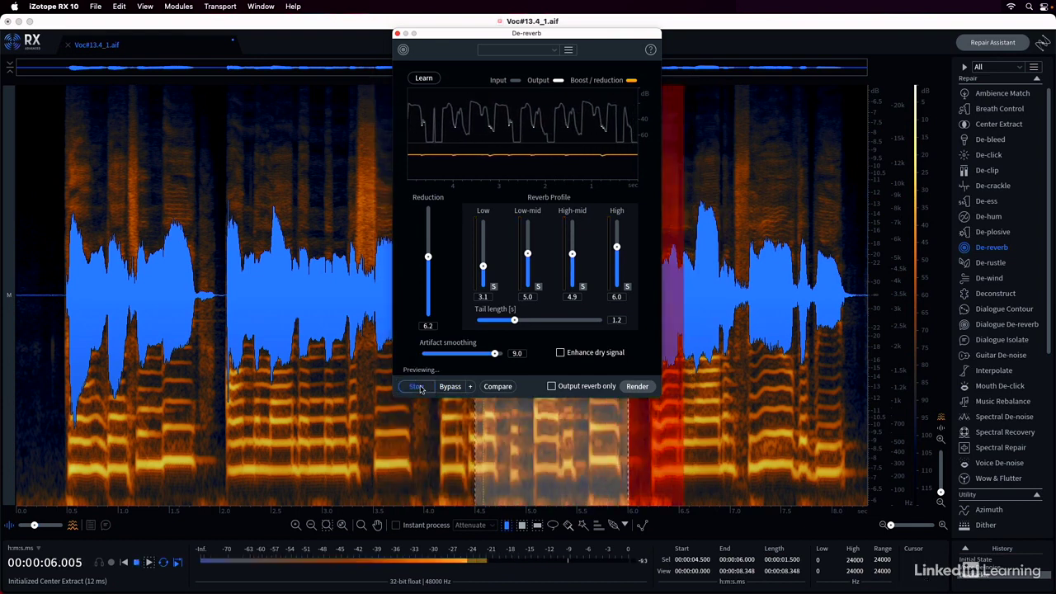
click(418, 388)
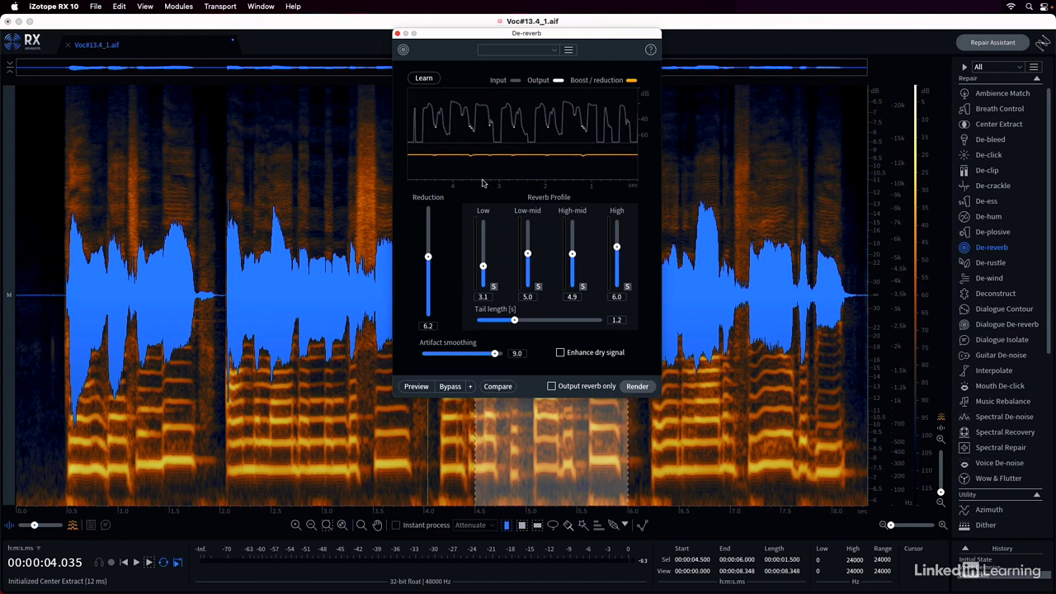
Close De-reverb, open Ambience Match and learn the ambience from the quiet opening between 0 s and 0.449 s
click(398, 34)
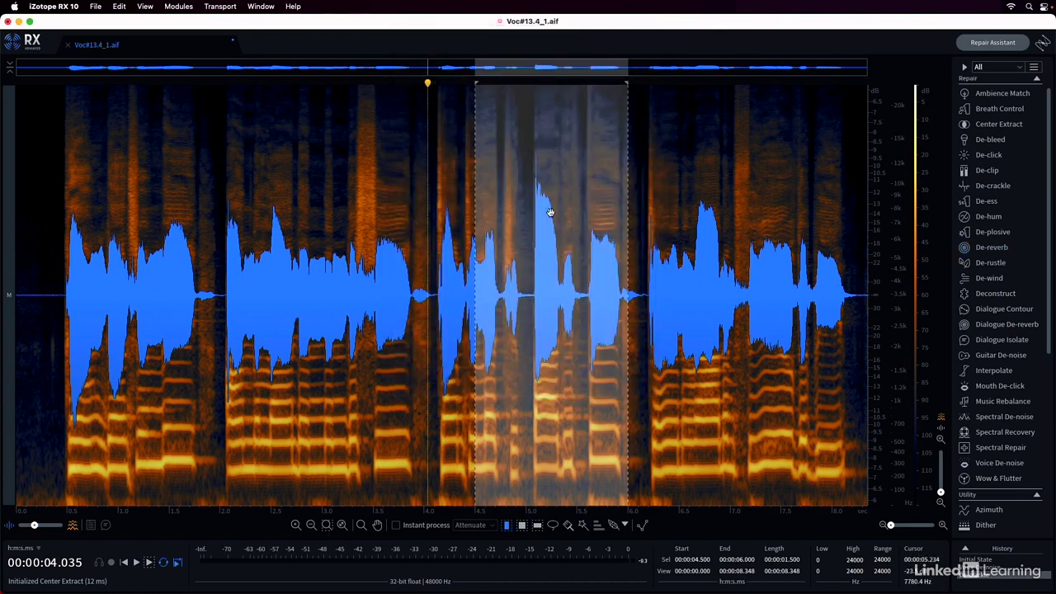
click(529, 207)
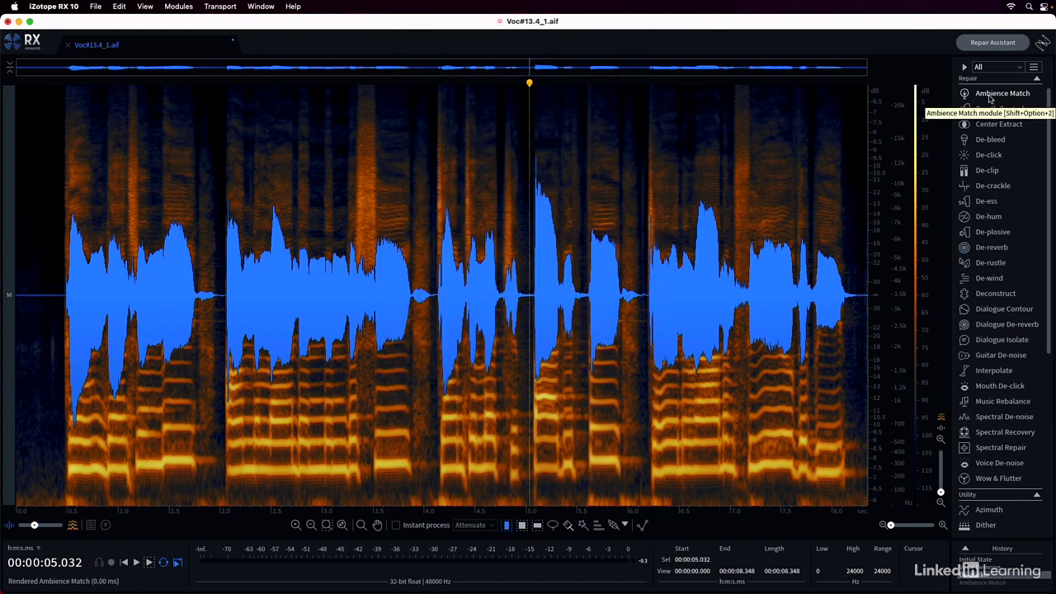
click(990, 97)
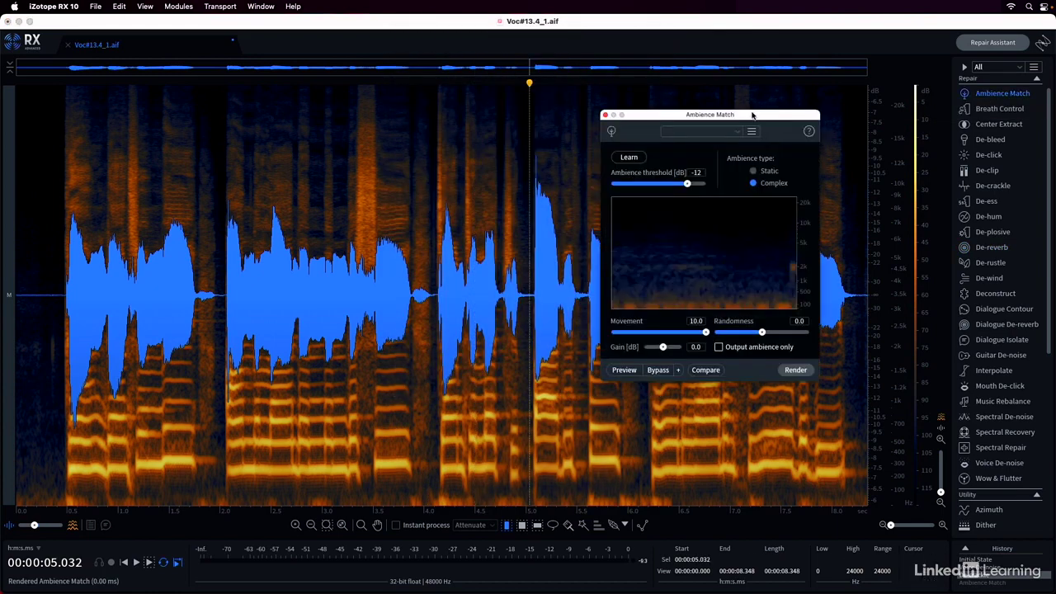
drag(752, 115, 618, 126)
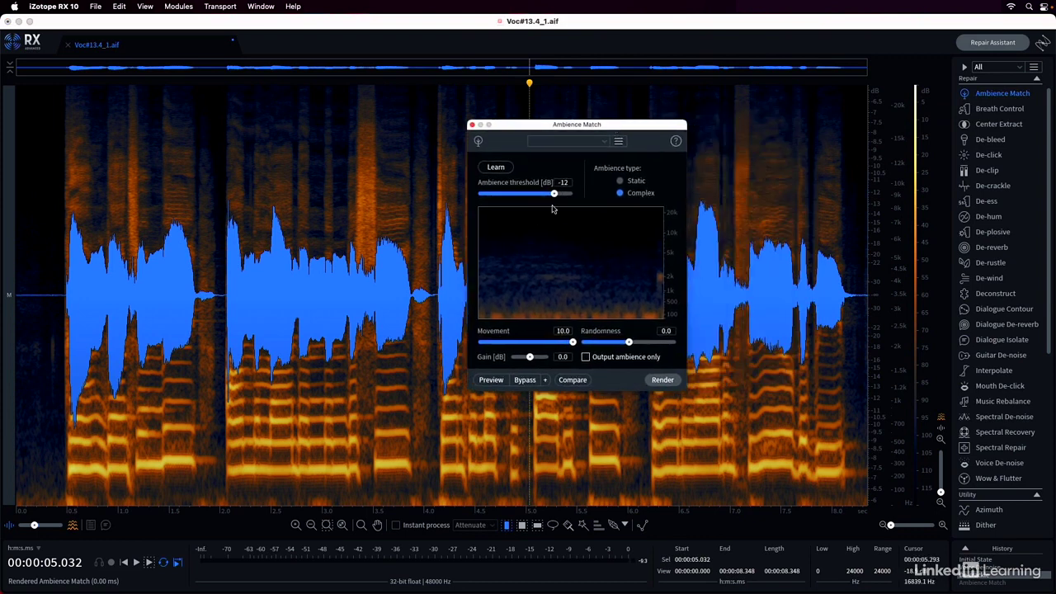
drag(62, 259, 11, 262)
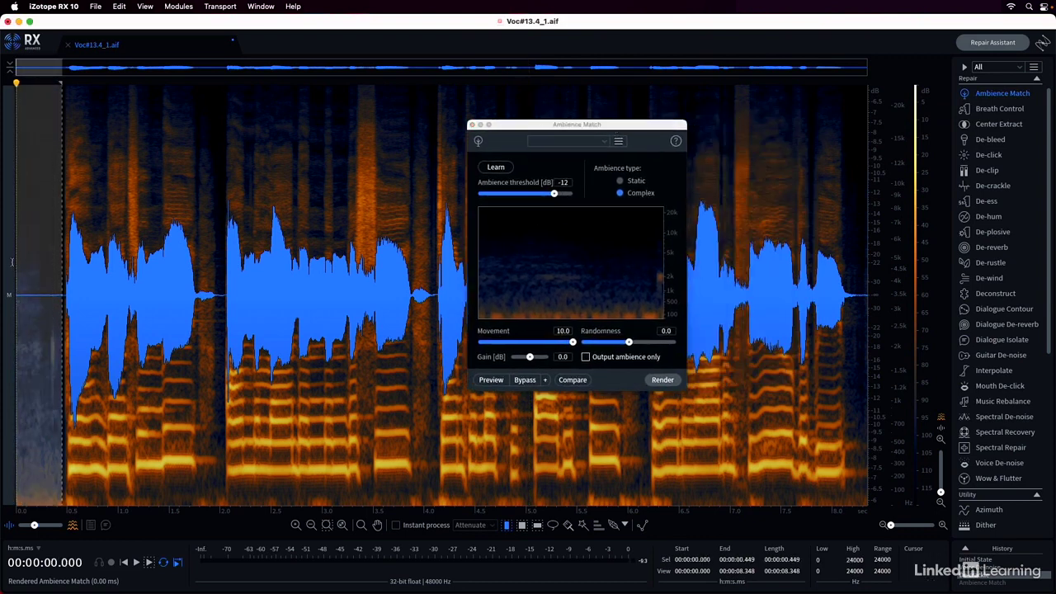
click(509, 167)
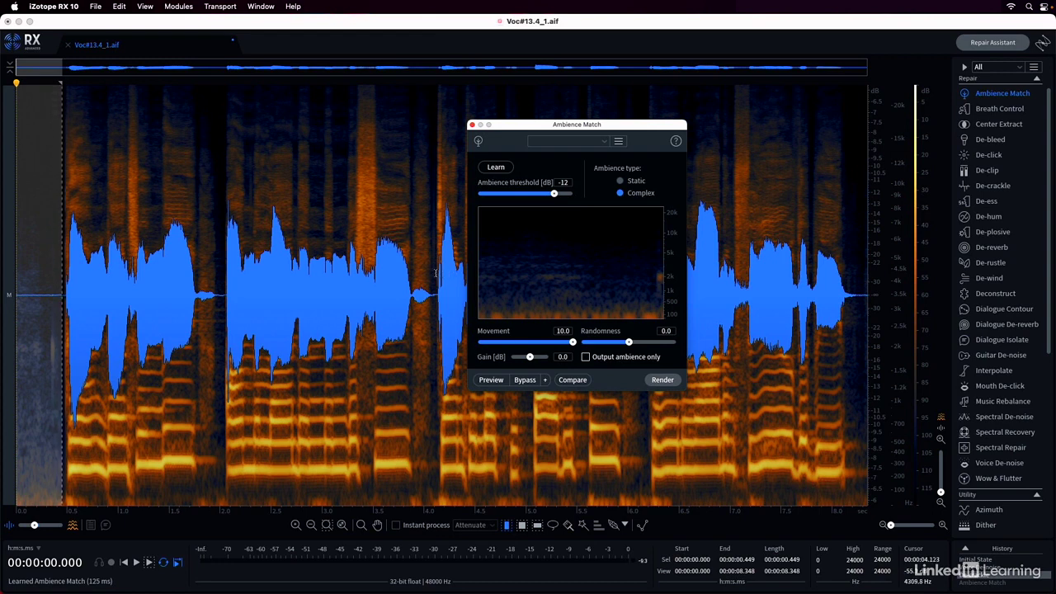
Select the vocal from about 4.137 s to 4.444 s
drag(438, 276, 469, 280)
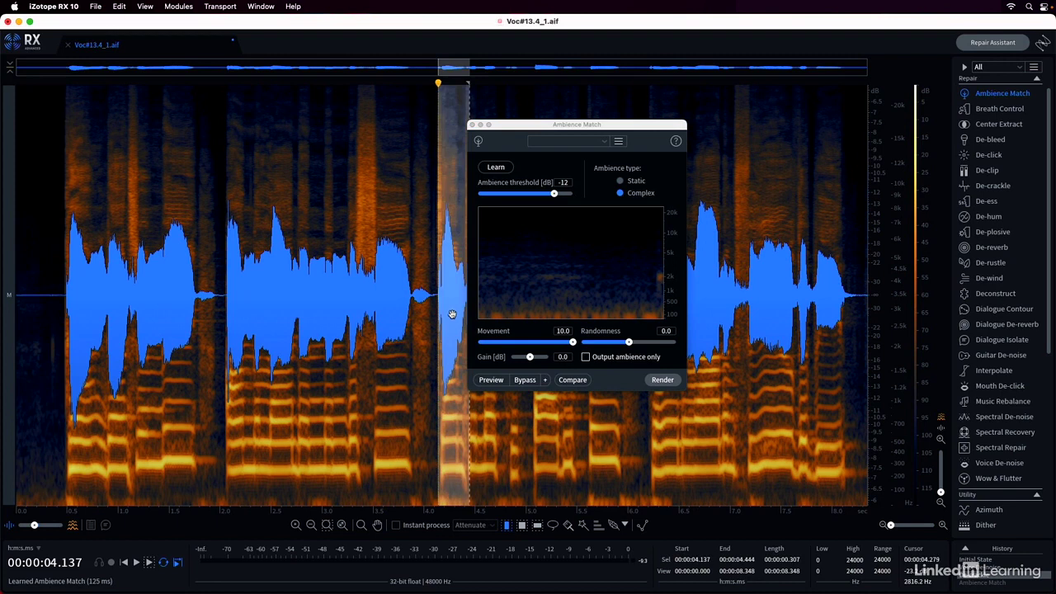